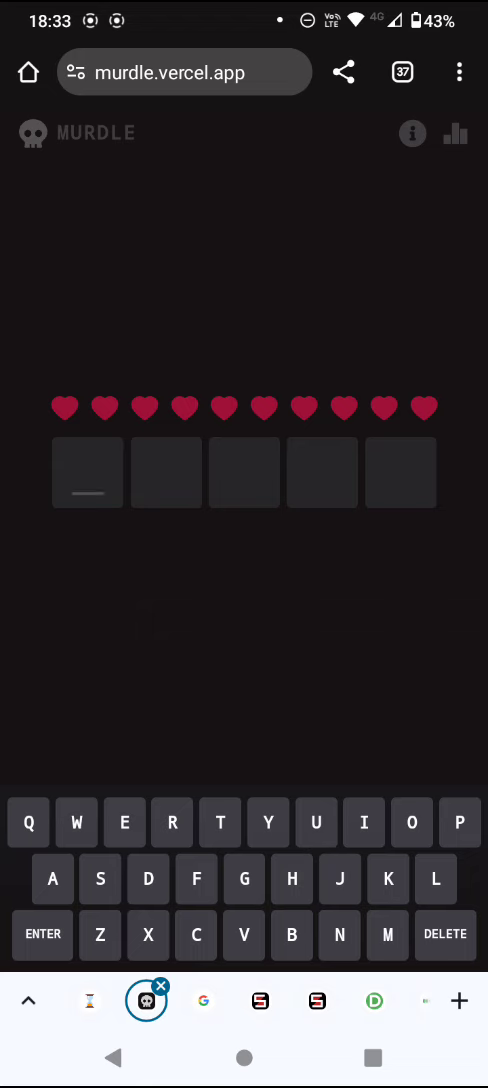
- Spell GUEST in the five letter boxes as the first guess
left_click(244, 878)
left_click(316, 822)
left_click(124, 822)
left_click(100, 878)
left_click(220, 822)
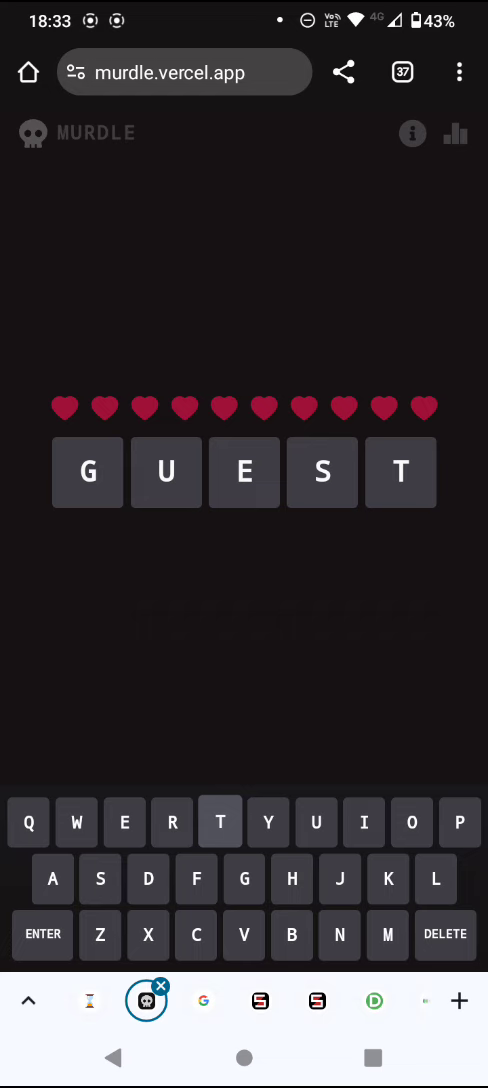
left_click(43, 933)
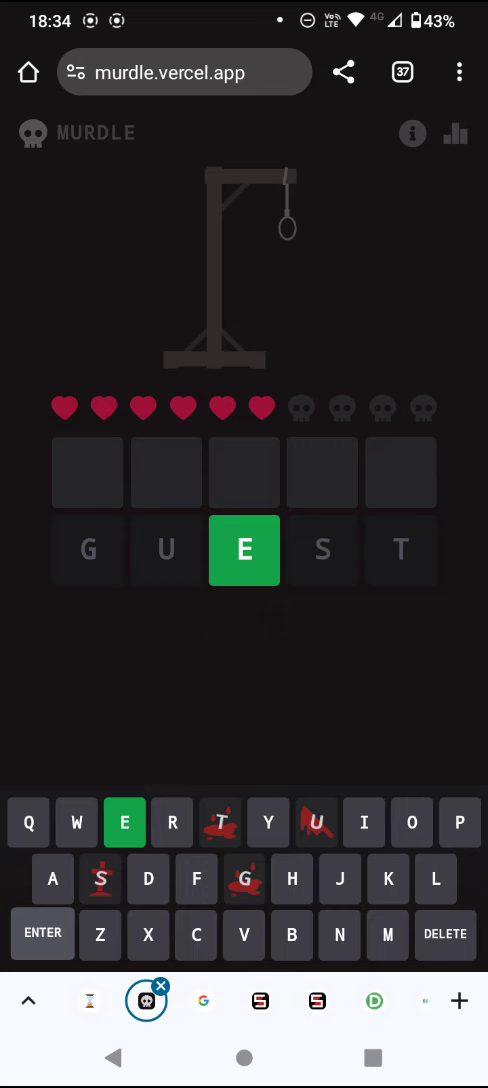
- Submit FREED as the second guess
left_click(196, 878)
left_click(172, 822)
left_click(124, 822)
left_click(124, 822)
left_click(148, 878)
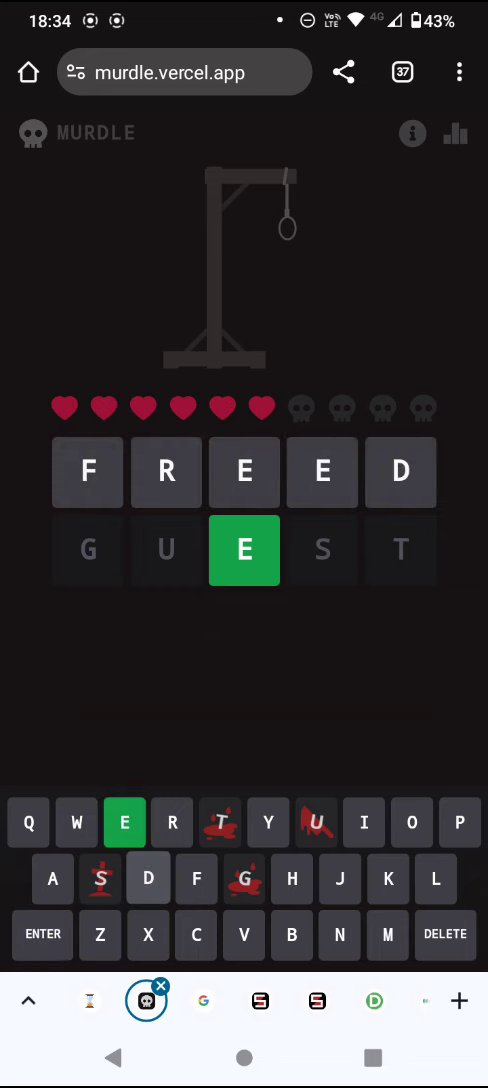
left_click(43, 933)
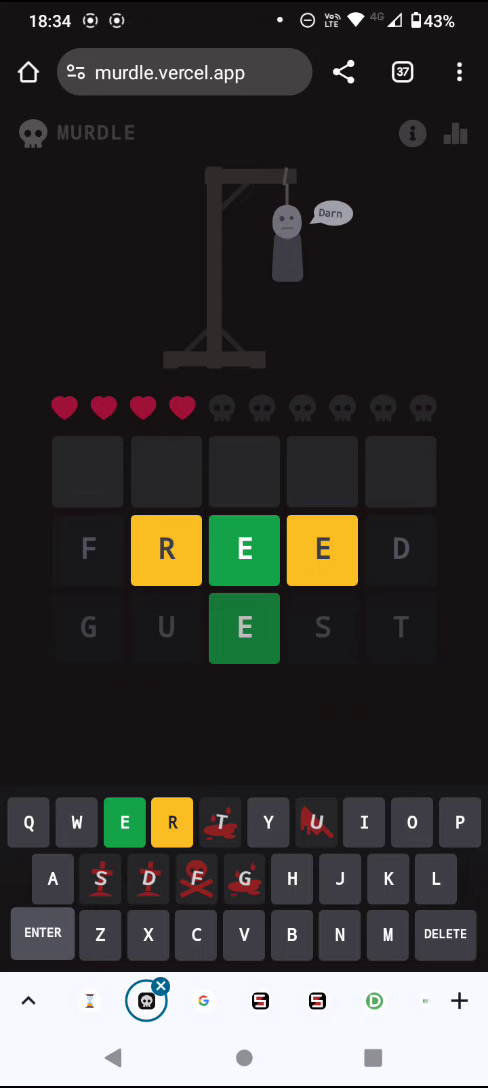
- Submit WHERE as the third guess
left_click(76, 822)
left_click(292, 878)
left_click(124, 822)
left_click(172, 822)
left_click(124, 822)
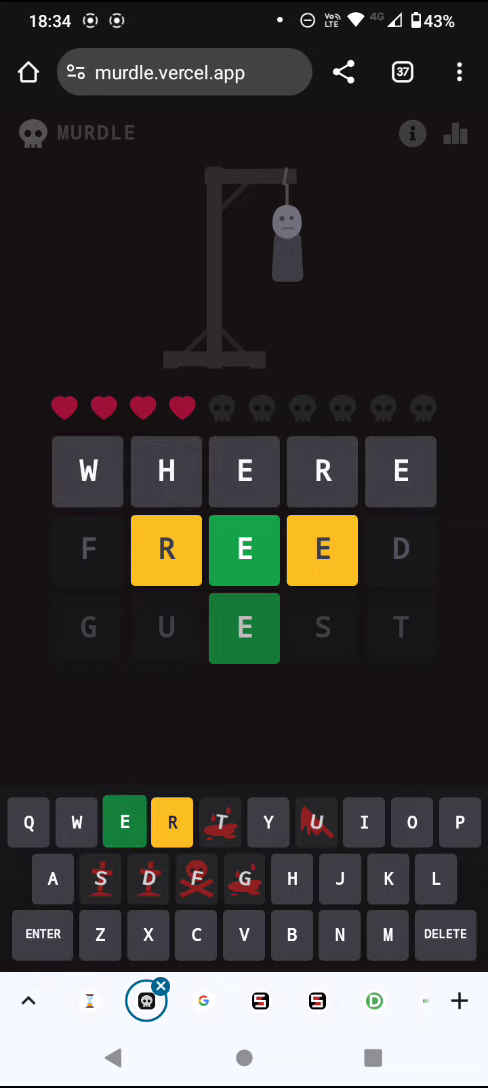
left_click(42, 933)
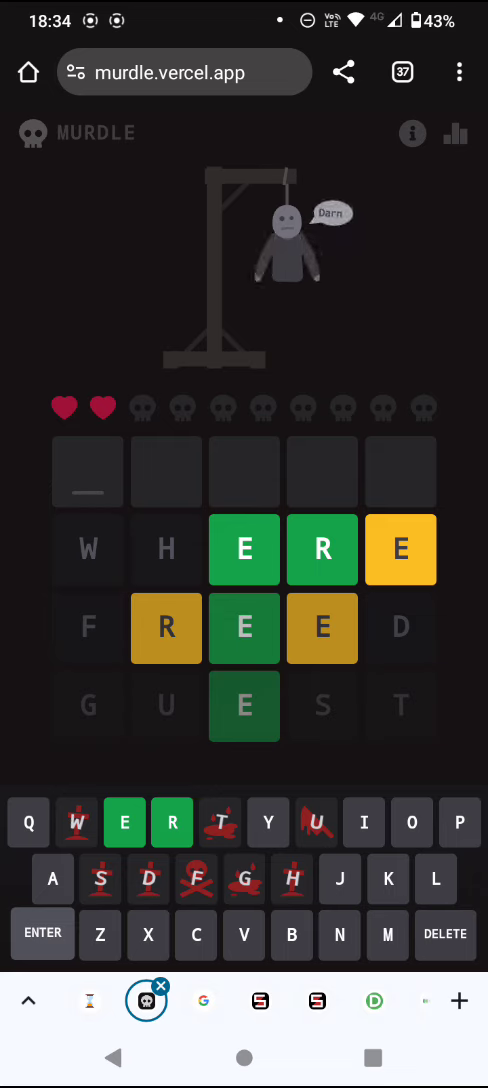
left_click(124, 822)
- Complete EVERY and submit it as the winning fourth guess, with two hearts left
left_click(243, 933)
left_click(124, 822)
left_click(172, 822)
left_click(267, 822)
left_click(42, 933)
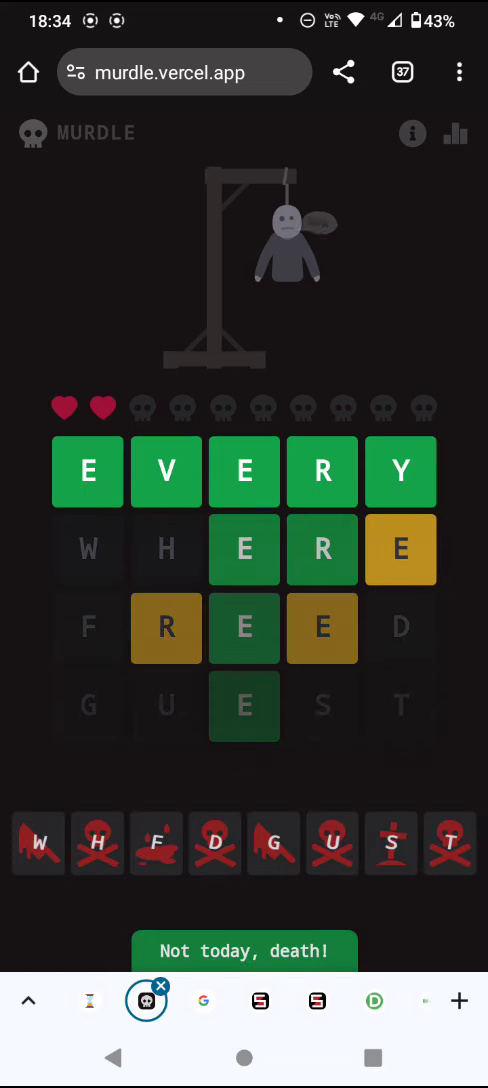